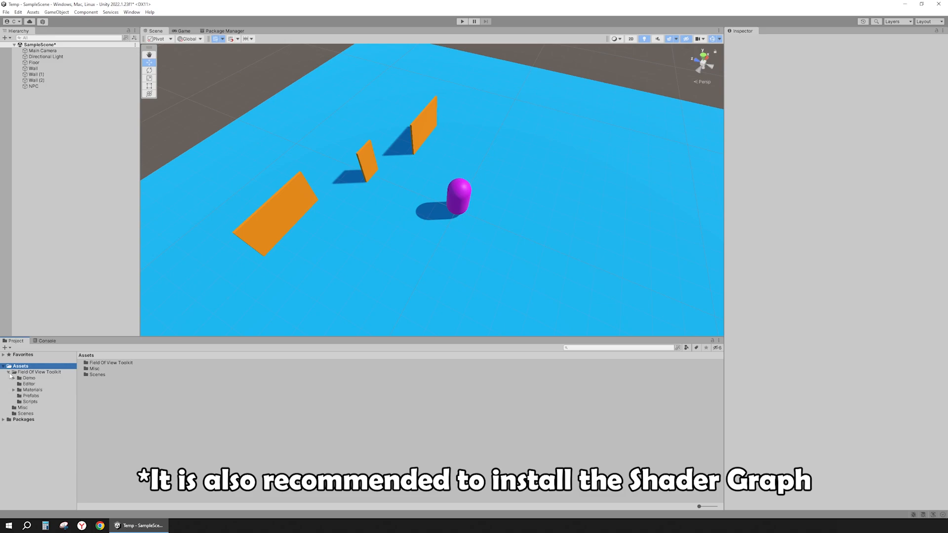
Create an empty child object named View Point under the NPC and raise it to Y position 0.65.
left_click(33, 86)
right_click(38, 86)
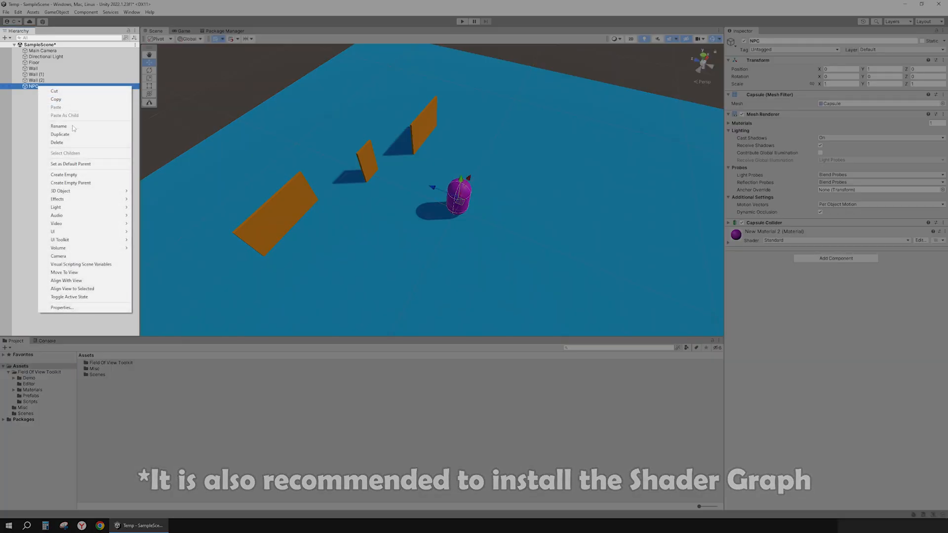
left_click(63, 175)
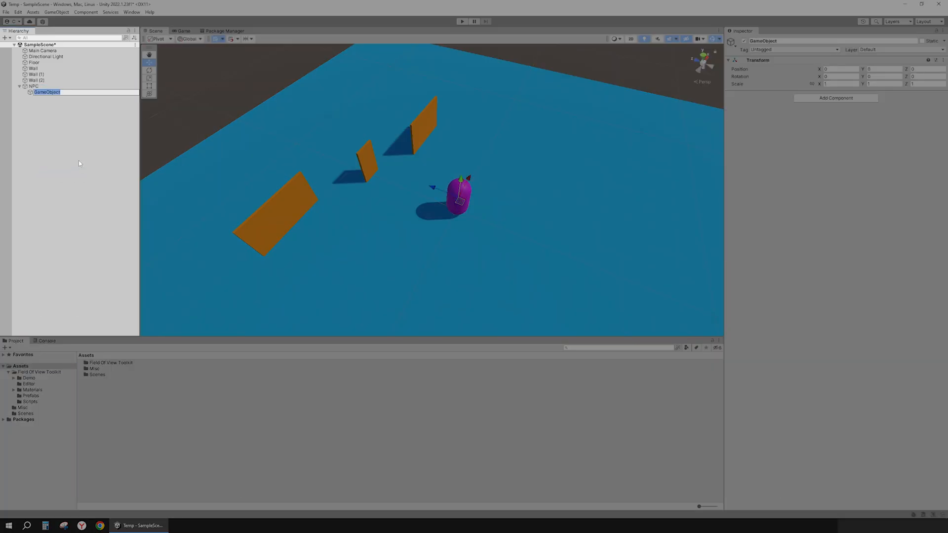
type("View Point")
key("Return")
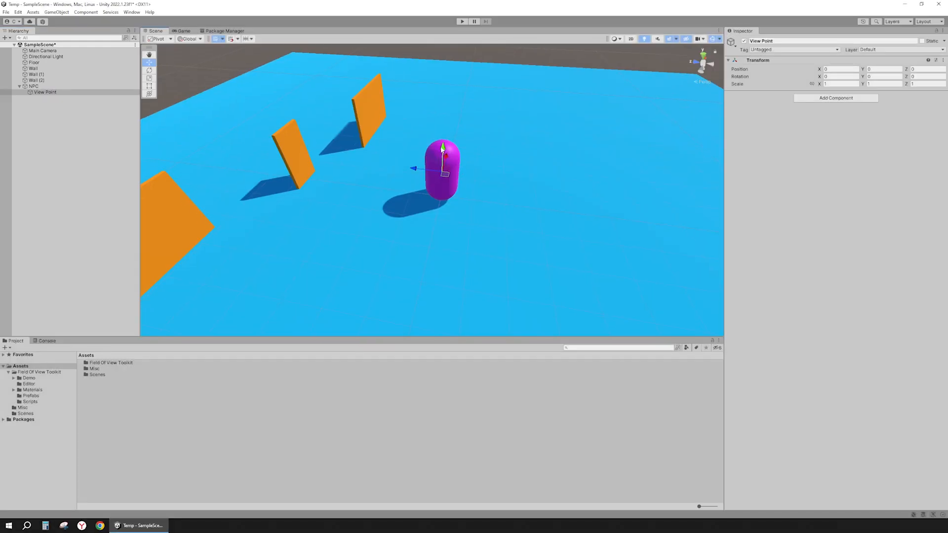
left_click_drag(443, 148, 443, 148)
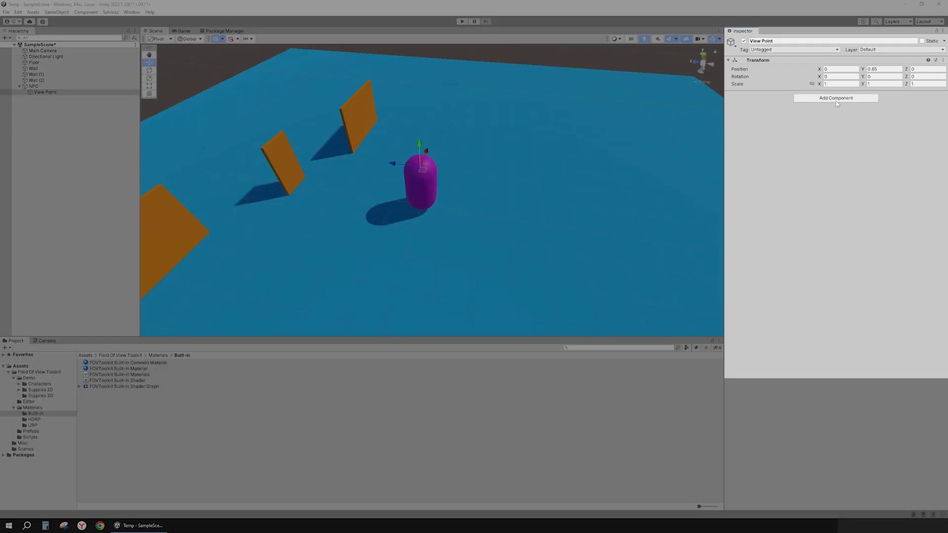
Add a Simple Creator component to the View Point and set its Mask Wall to the Wall layer.
left_click(836, 102)
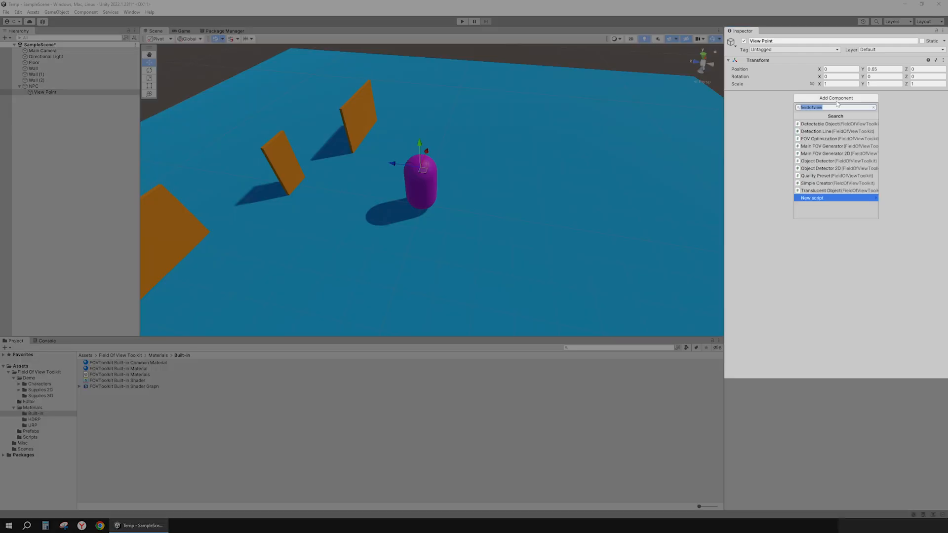
left_click(824, 183)
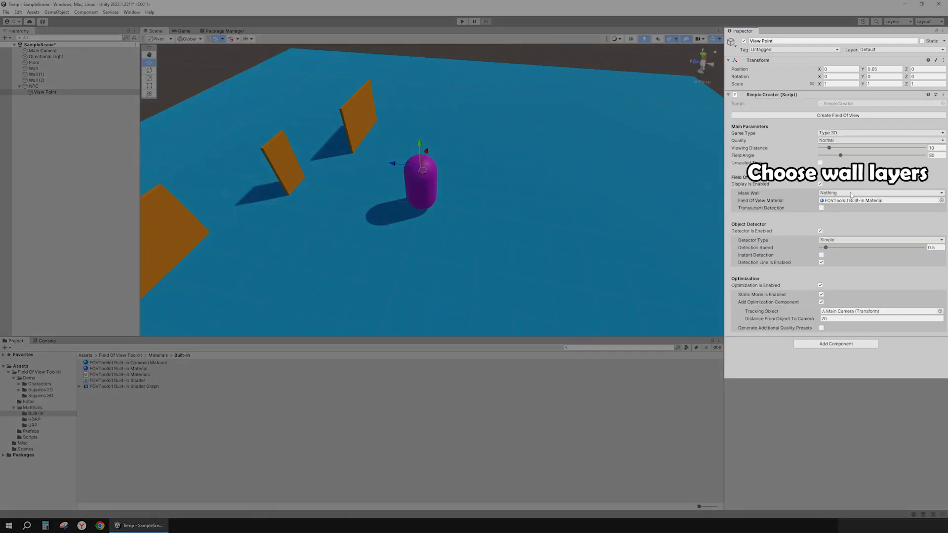
left_click(834, 193)
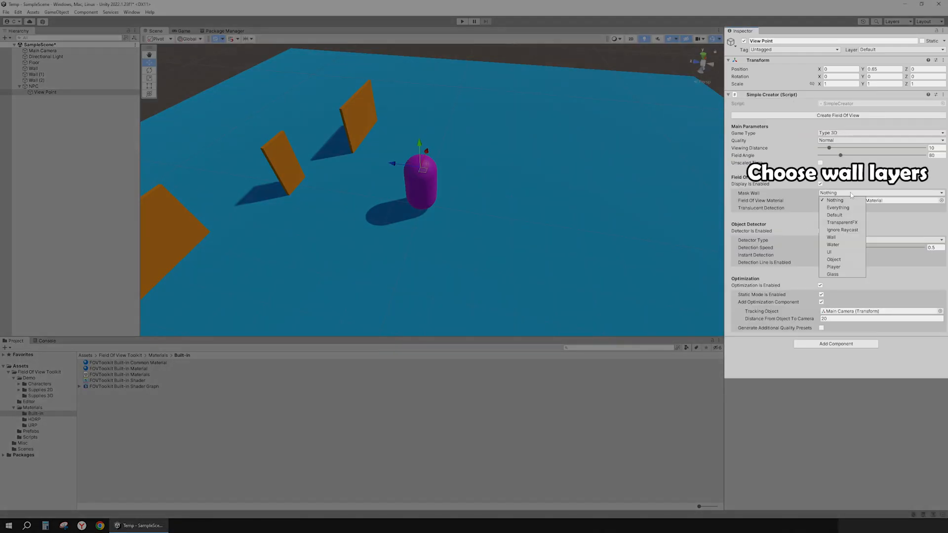
left_click(840, 237)
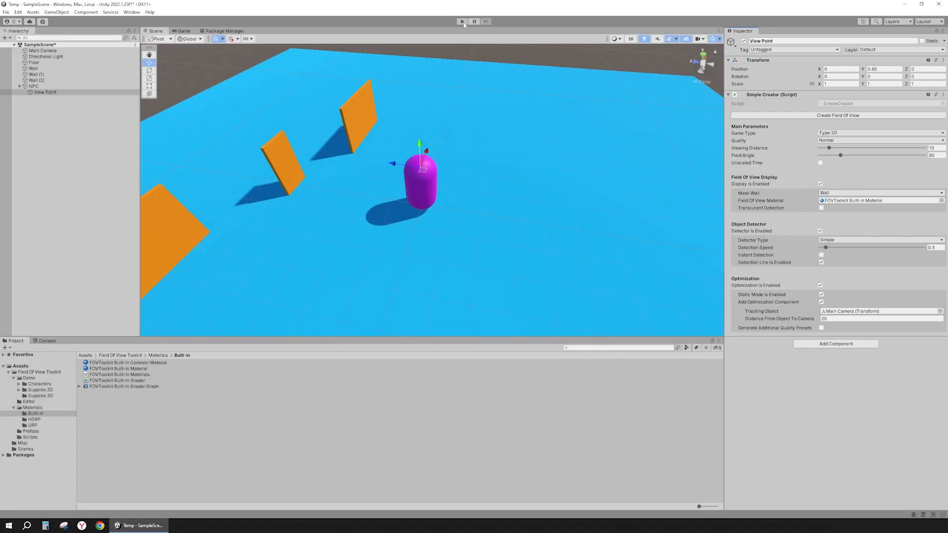
Run the scene and review the field-of-view components generated on the View Point.
left_click(462, 22)
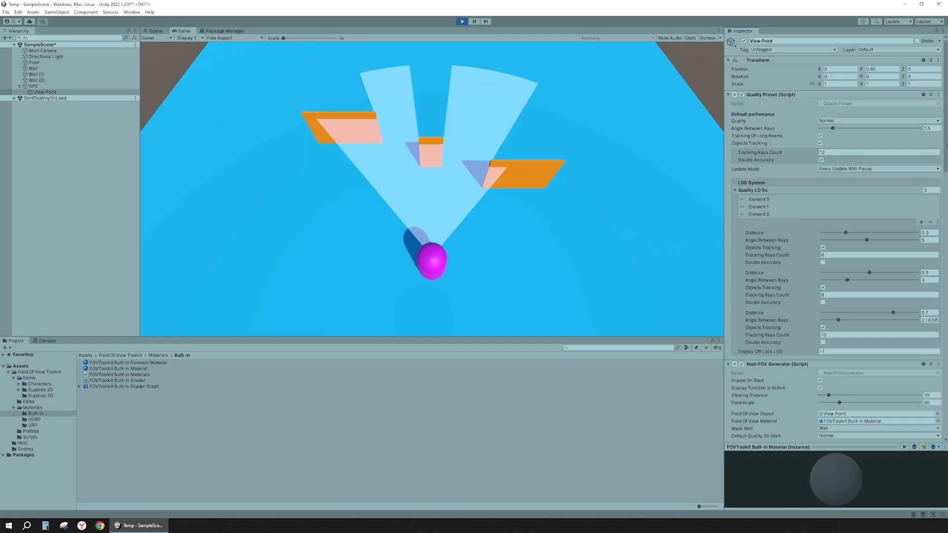
scroll(835, 237, "down", 10)
scroll(835, 237, "down", 20)
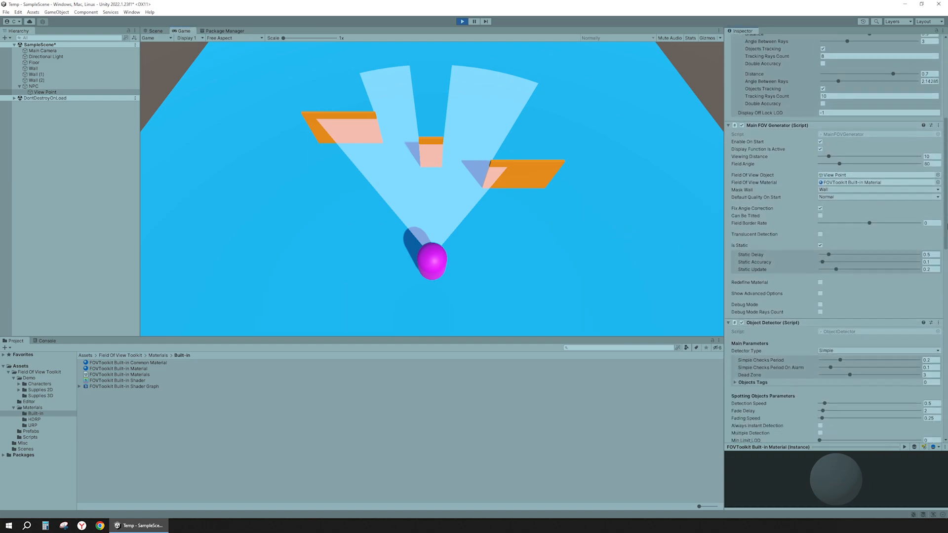
scroll(835, 238, "down", 17)
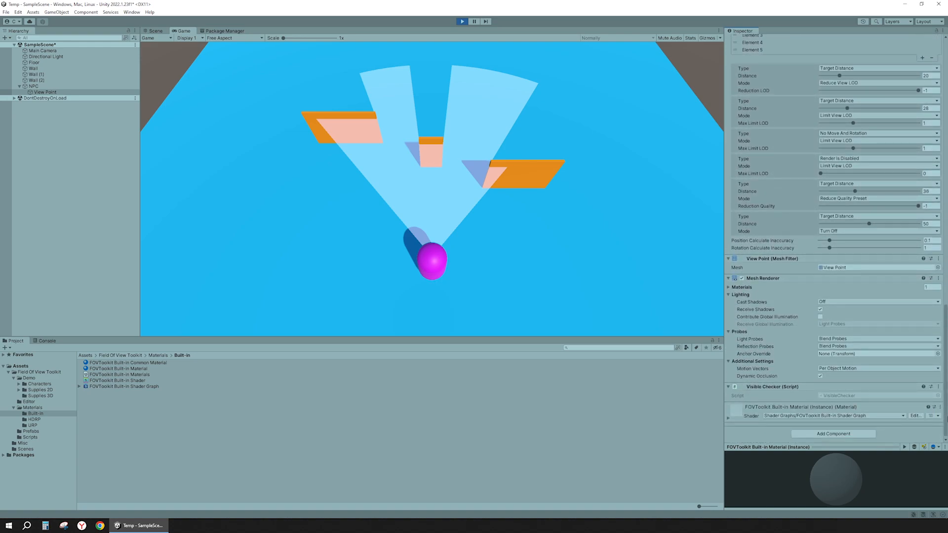
scroll(835, 237, "up", 20)
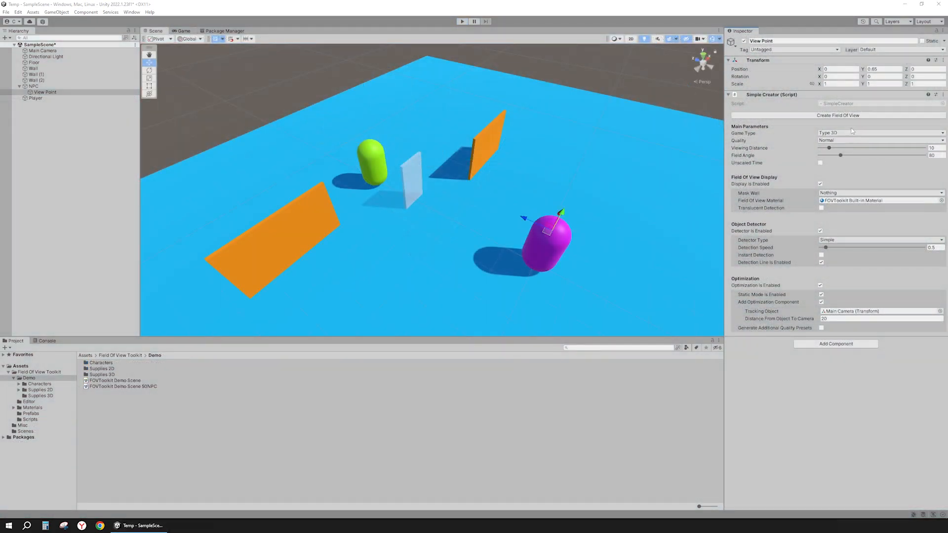
Replace the View Point's Simple Creator component with a Main FOV Generator component.
left_click(944, 95)
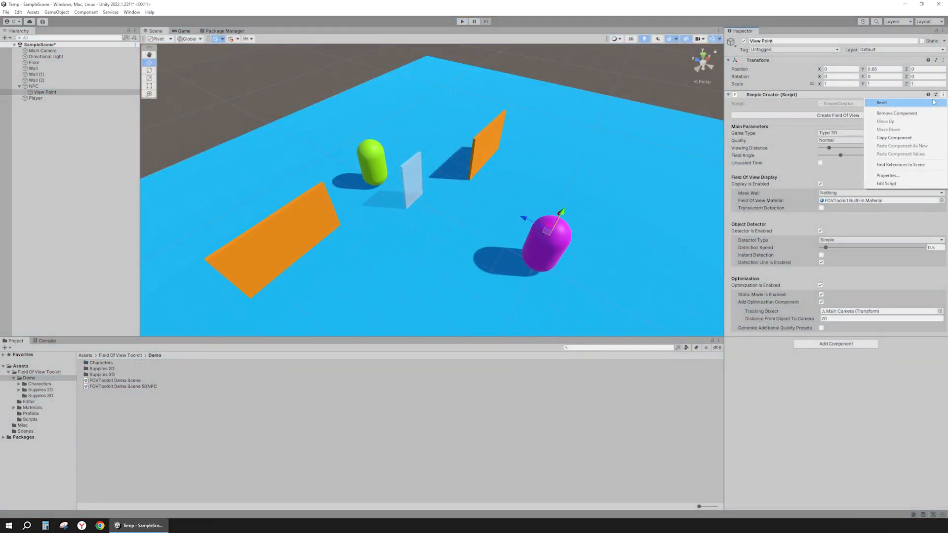
left_click(889, 115)
left_click(856, 98)
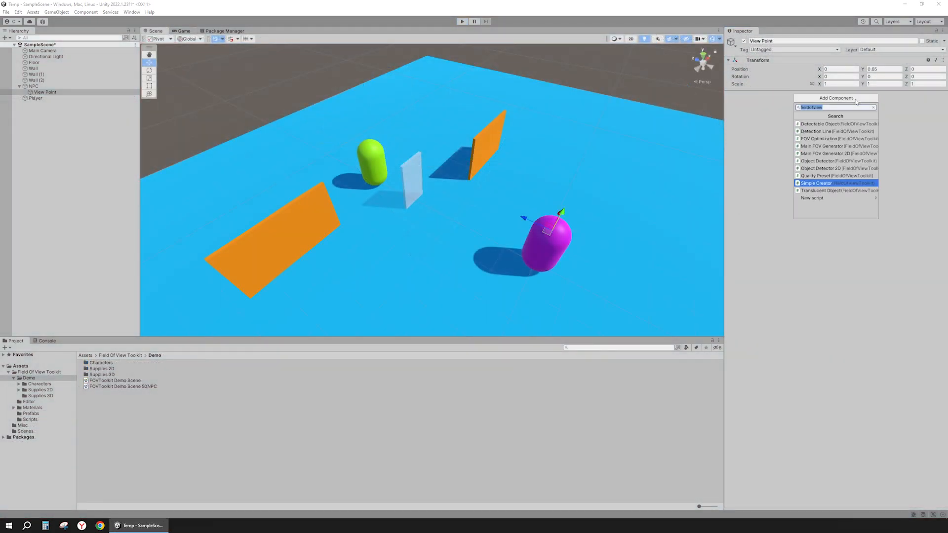
left_click(840, 146)
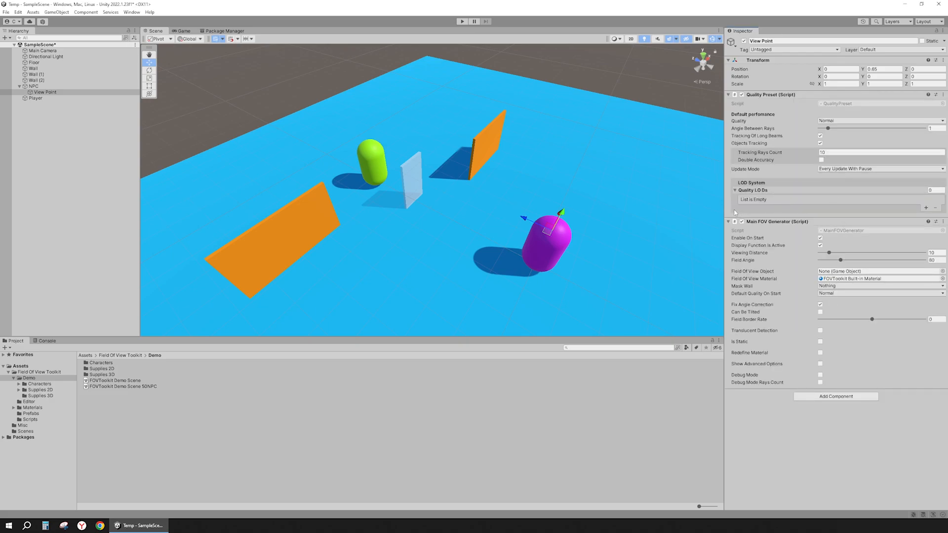
Set the Main FOV Generator's Mask Wall to Wall and apply Normal quality to the Quality Preset component.
left_click(834, 286)
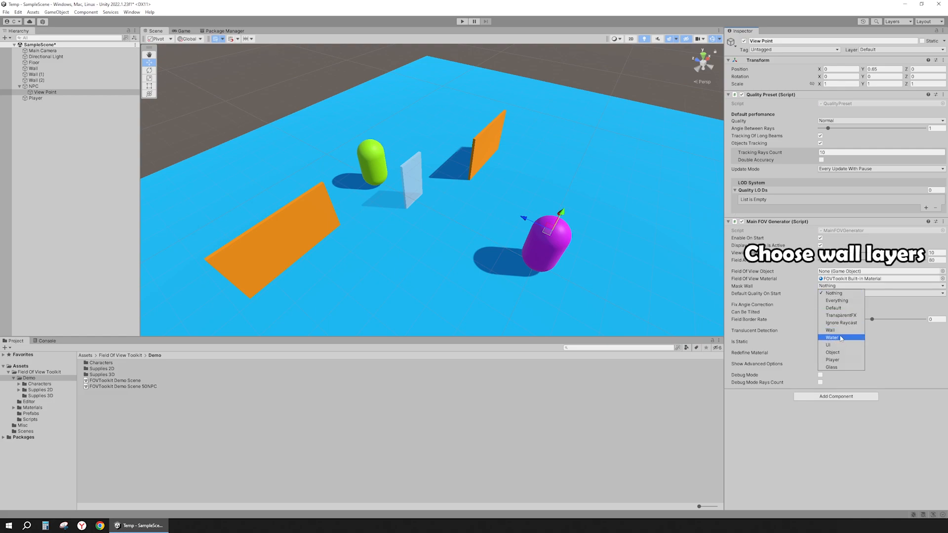
left_click(832, 331)
left_click(805, 405)
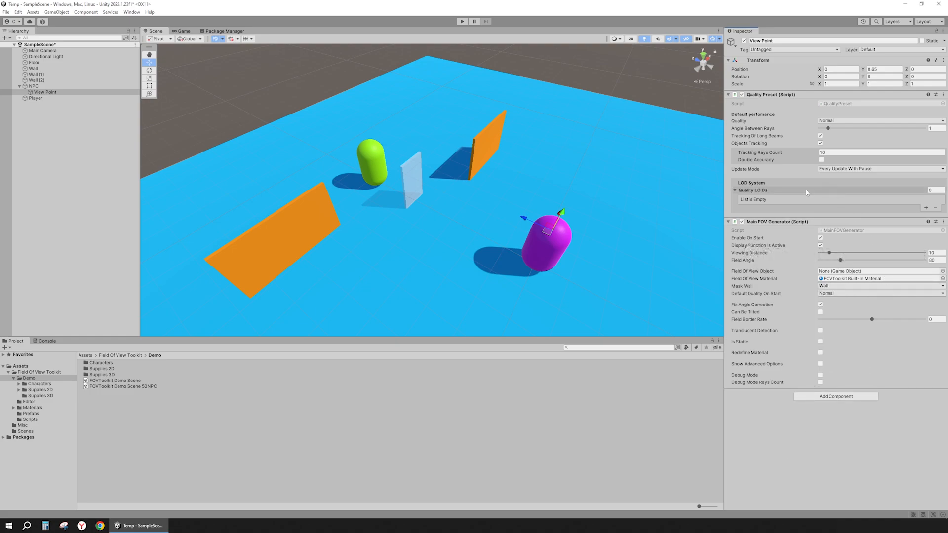
right_click(863, 95)
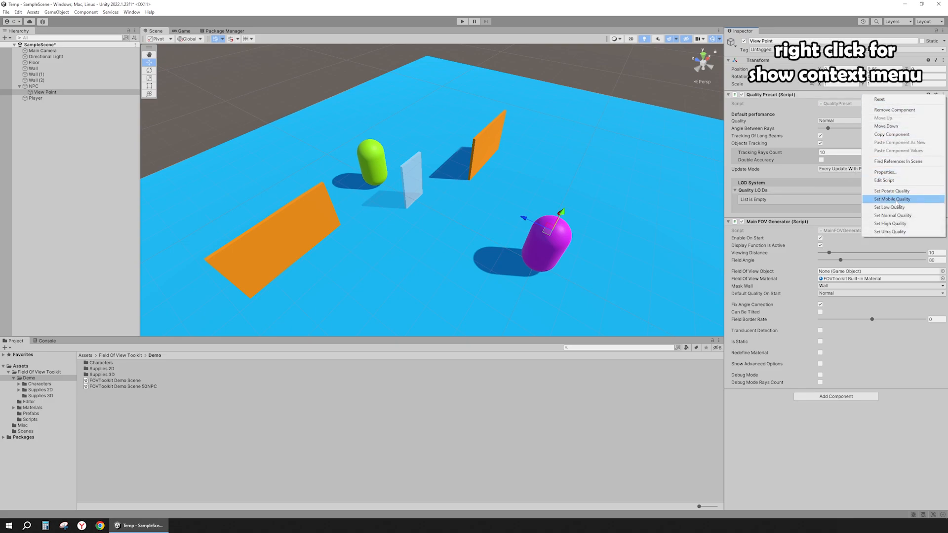
left_click(894, 216)
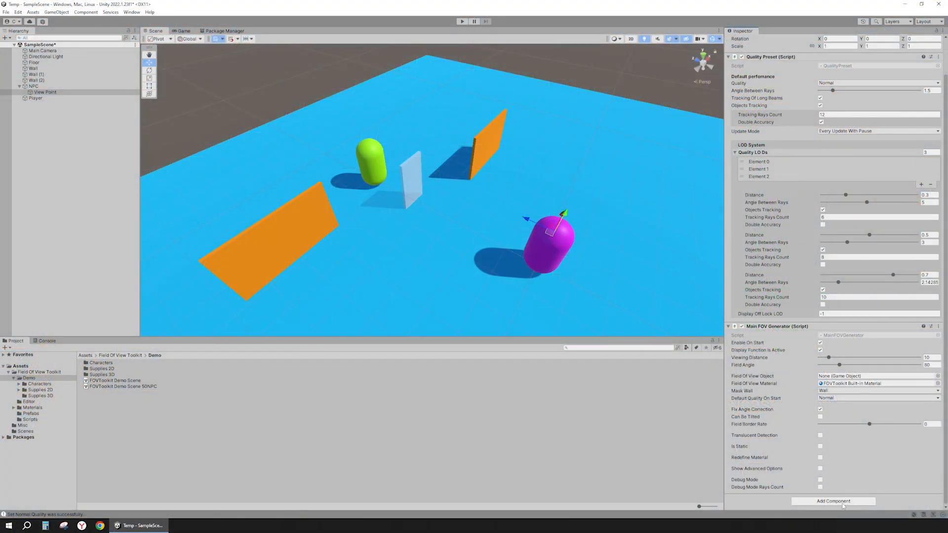
Add an Object Detector component to the View Point and set its Mask Objects to the Object and Player layers.
left_click(834, 498)
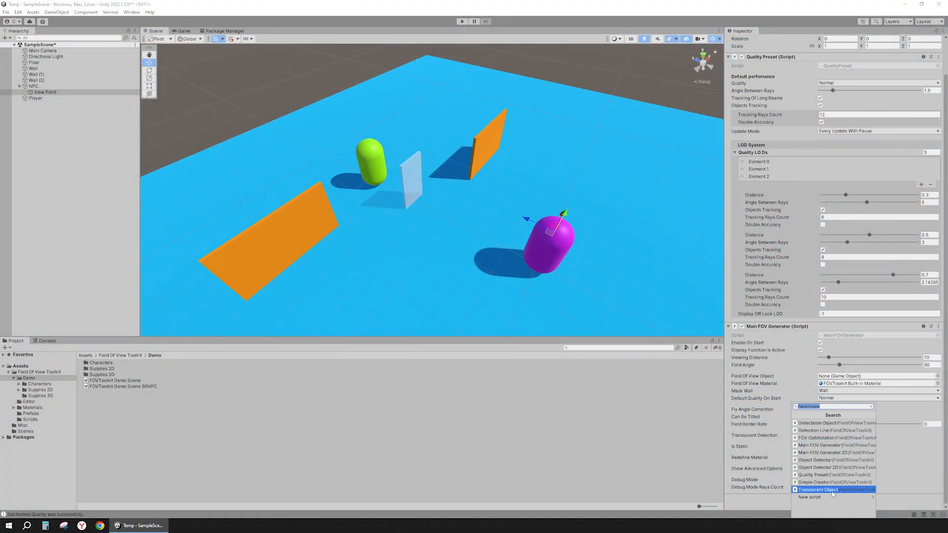
left_click(835, 465)
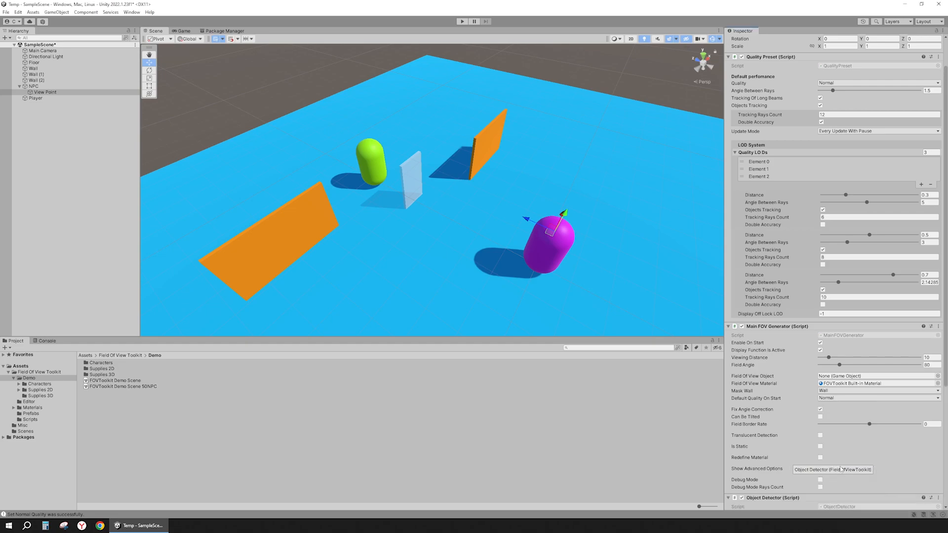
scroll(944, 505, "down", 5)
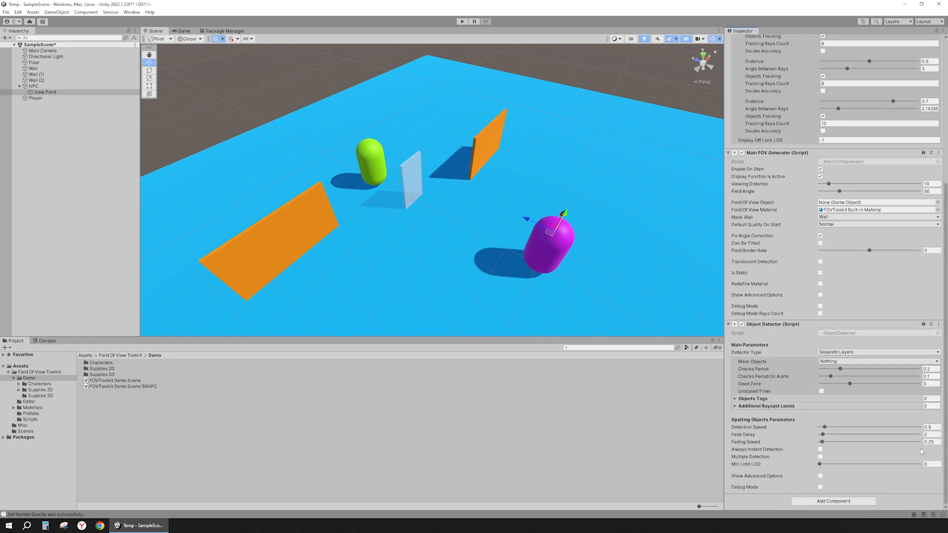
left_click(840, 361)
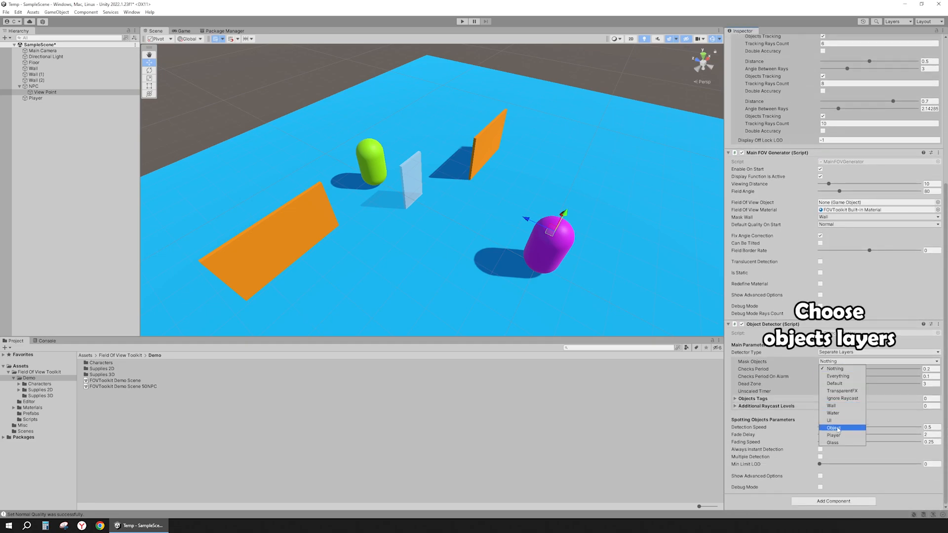
left_click(840, 428)
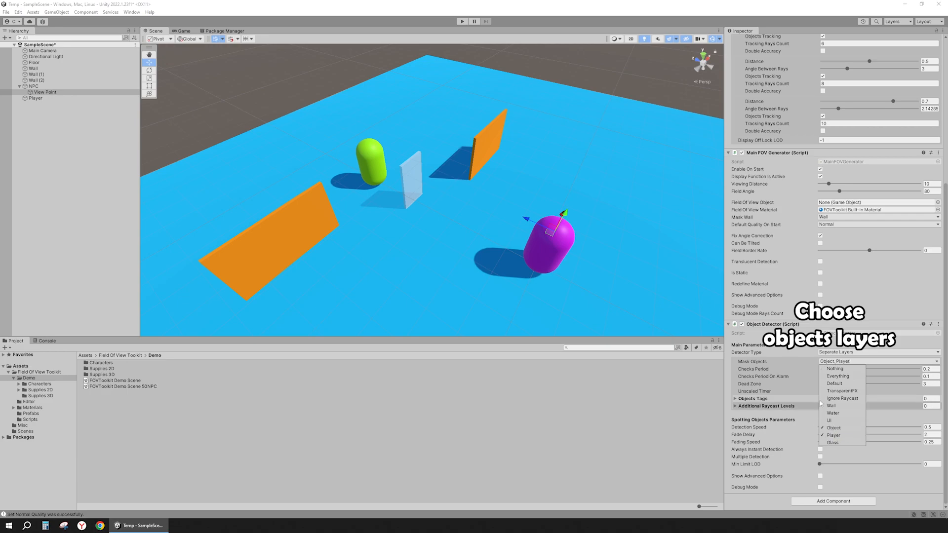
left_click(802, 339)
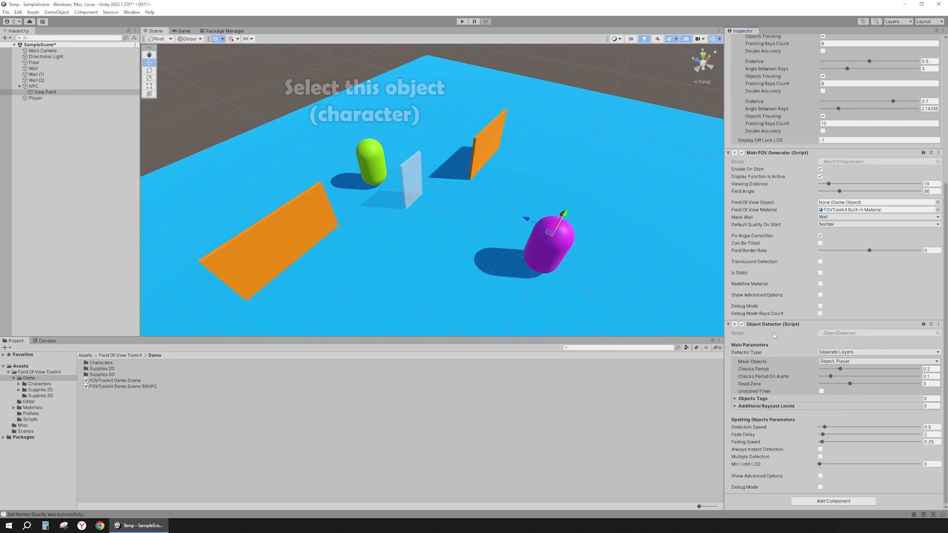
Add a Detectable Object component to the green Player capsule and assign the capsule to the Player layer.
left_click(378, 178)
left_click(809, 259)
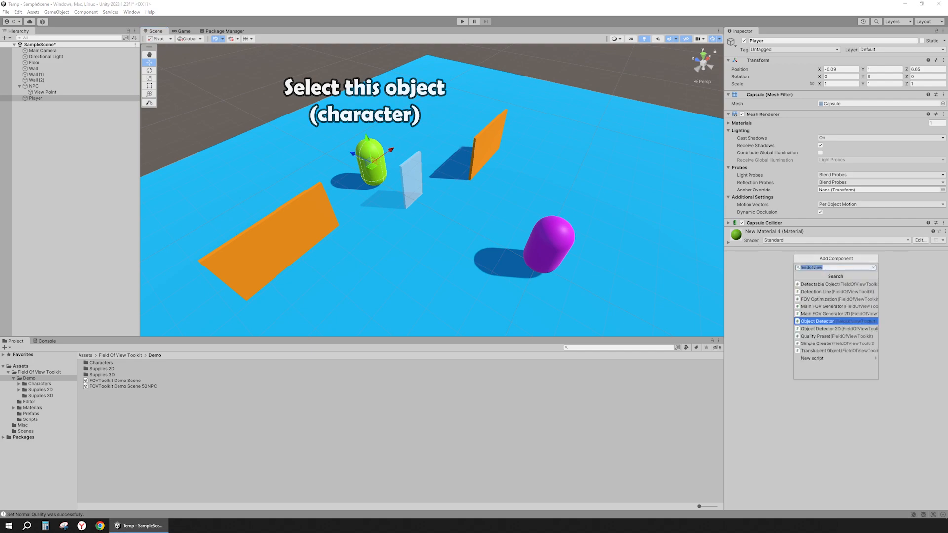
left_click(827, 286)
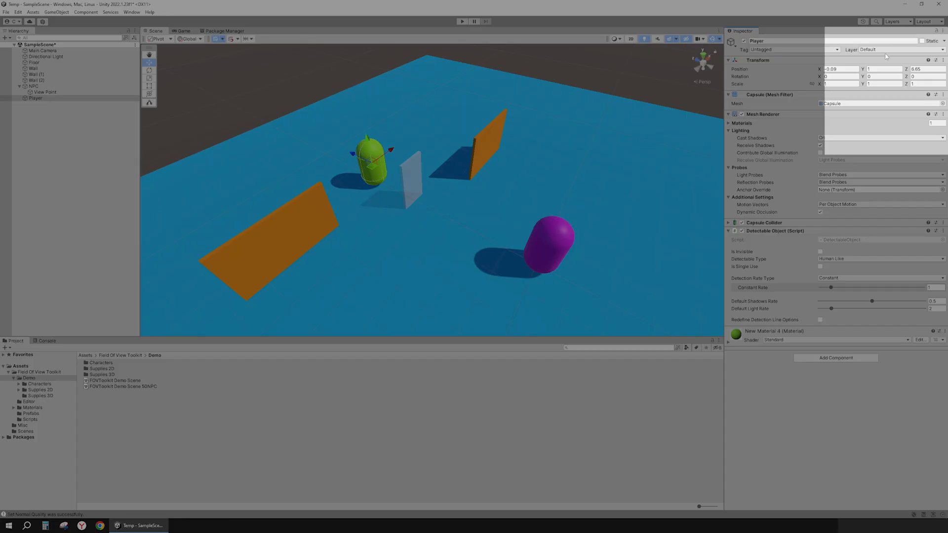
left_click(886, 50)
left_click(884, 114)
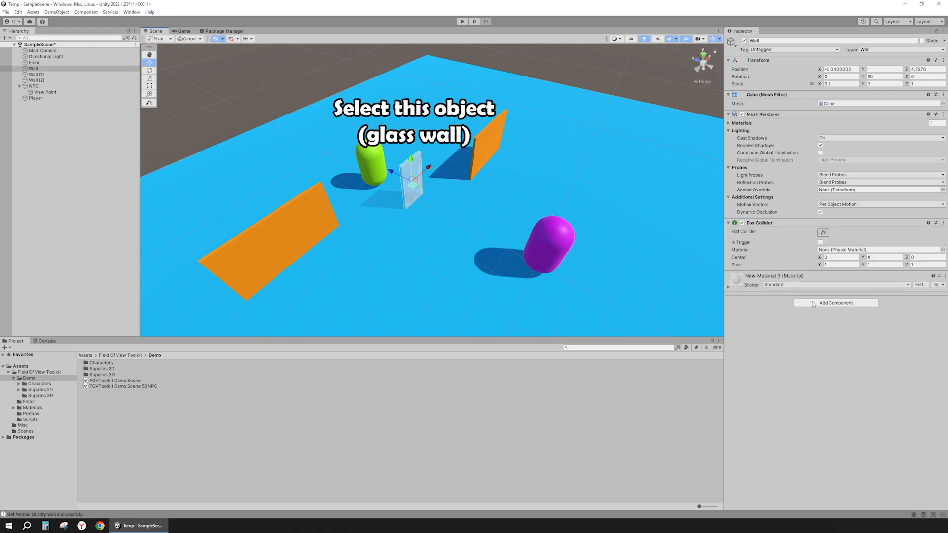
Add a Translucent Object component to the glass wall and assign the wall to the Glass layer.
left_click(818, 304)
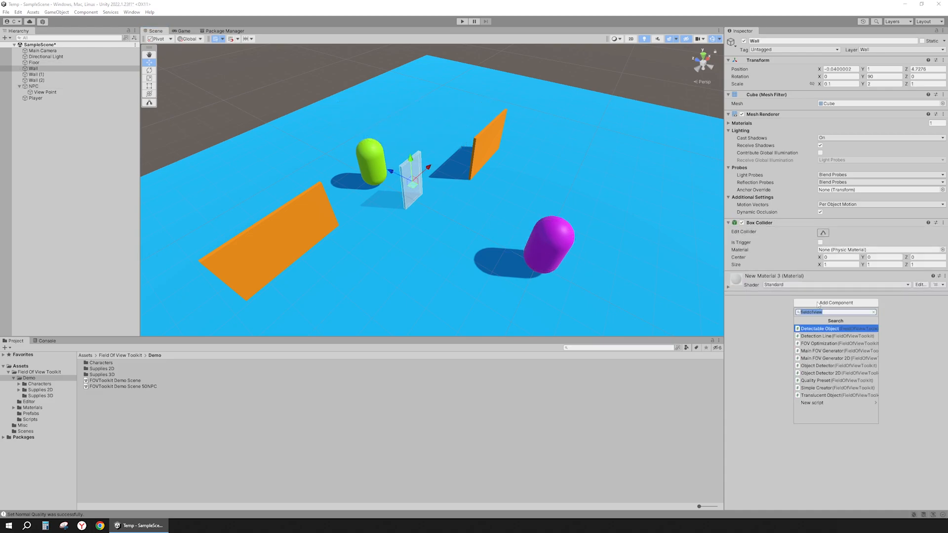
left_click(821, 396)
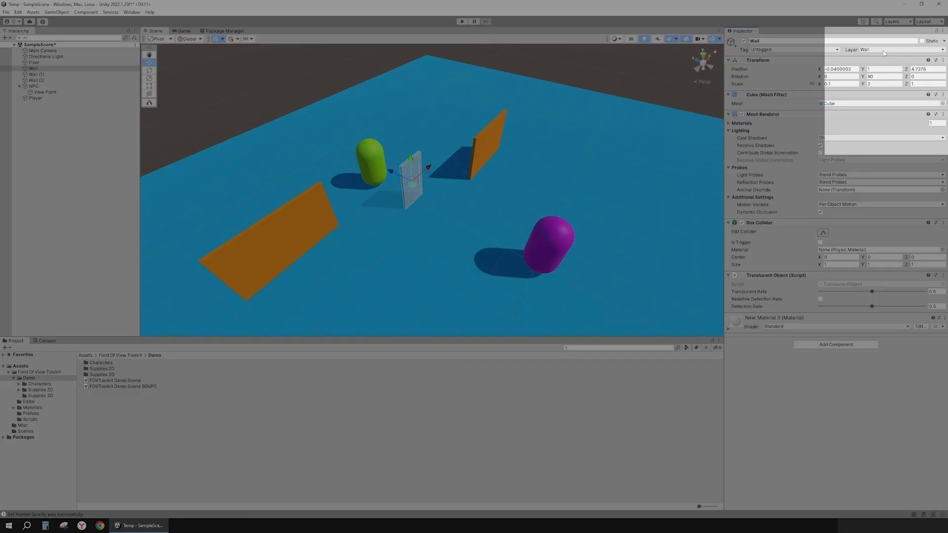
left_click(883, 50)
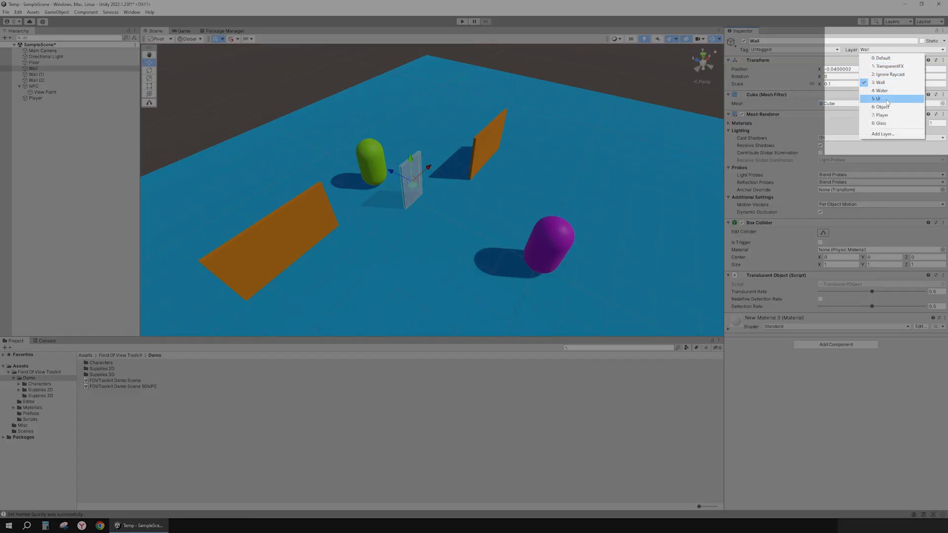
left_click(882, 123)
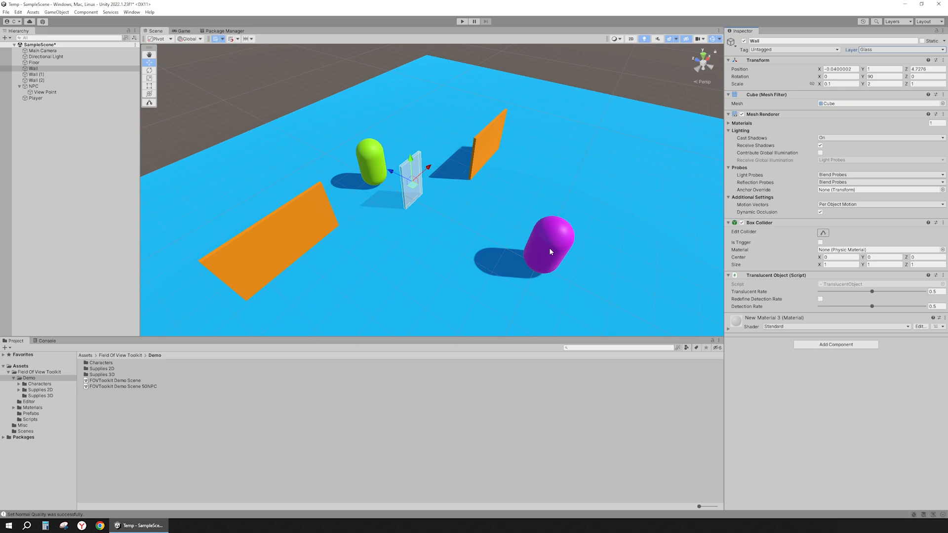
Enable Translucent Detection in the View Point's Main FOV Generator and set Mask Translucent to the Glass layer.
left_click(551, 252)
left_click(45, 92)
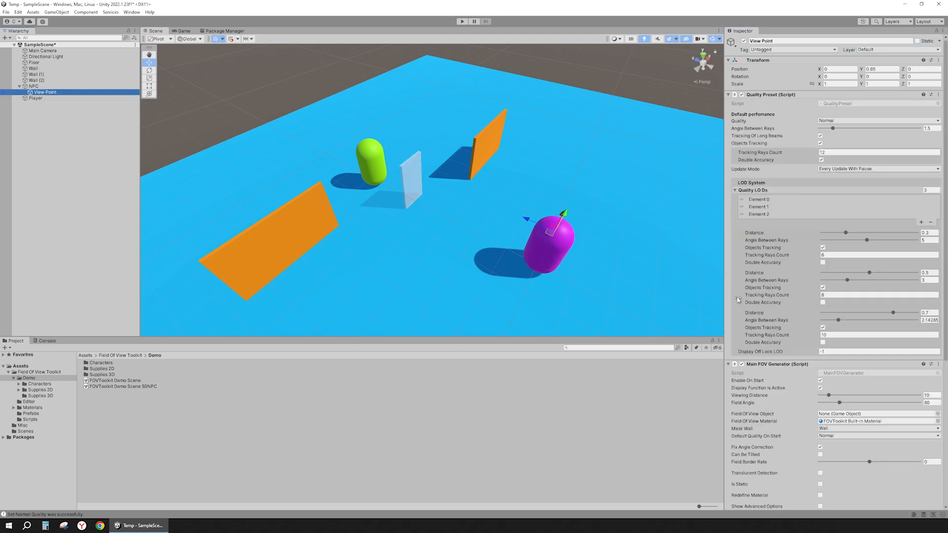
scroll(880, 301, "down", 5)
scroll(881, 304, "down", 3)
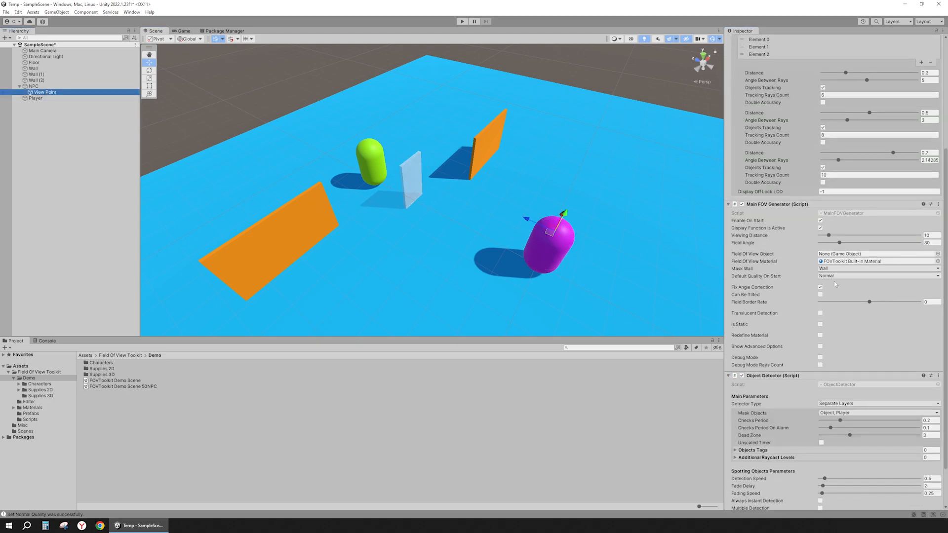
left_click(821, 313)
left_click(831, 324)
left_click(838, 404)
Add a Detection Line component to the View Point and run the scene to test the detection.
scroll(854, 444, "down", 4)
left_click(854, 510)
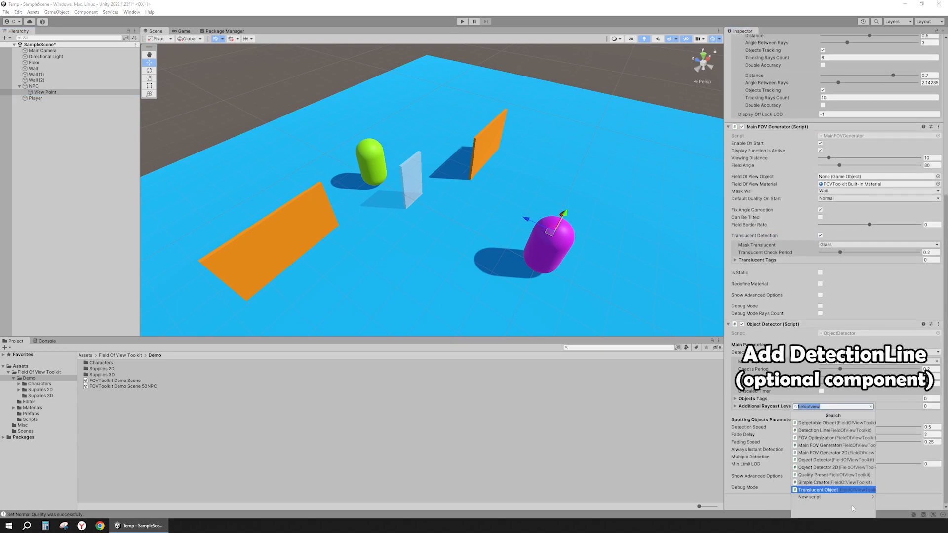
left_click(817, 431)
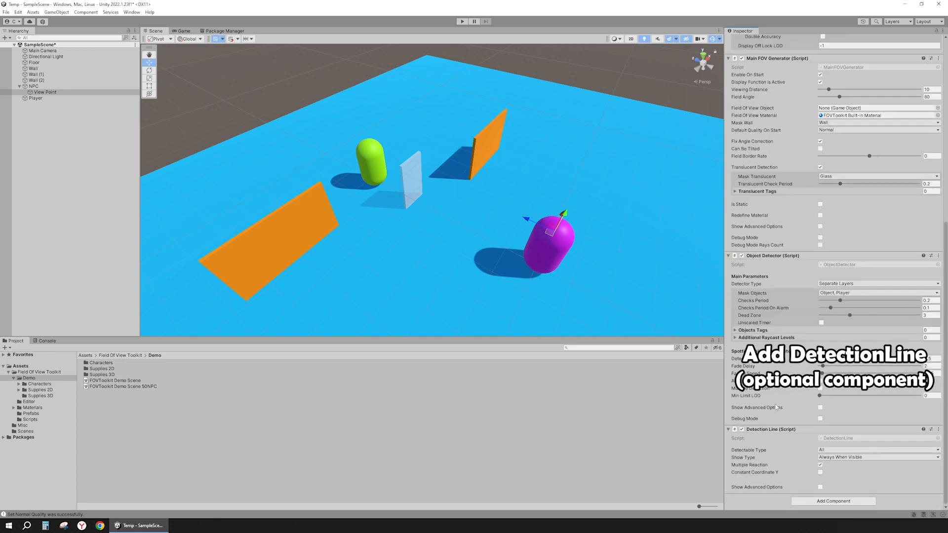
left_click(462, 21)
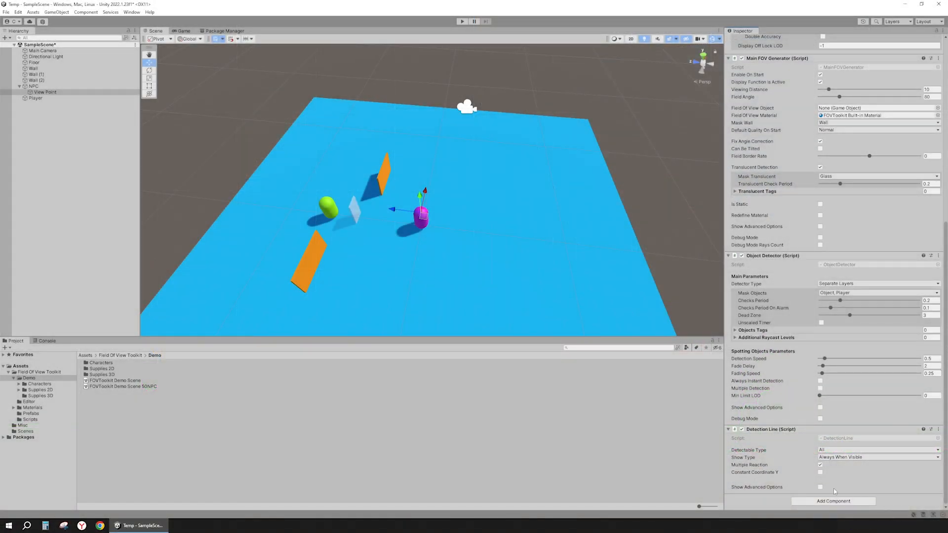
Add an FOV Optimization component to the View Point and expand its Tracking Objects and Optimization Options lists.
left_click(832, 501)
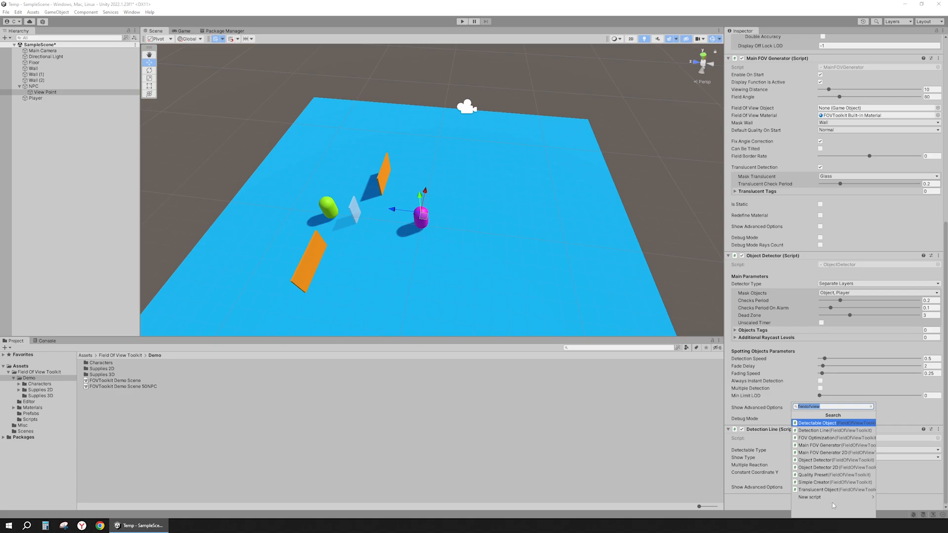
left_click(834, 438)
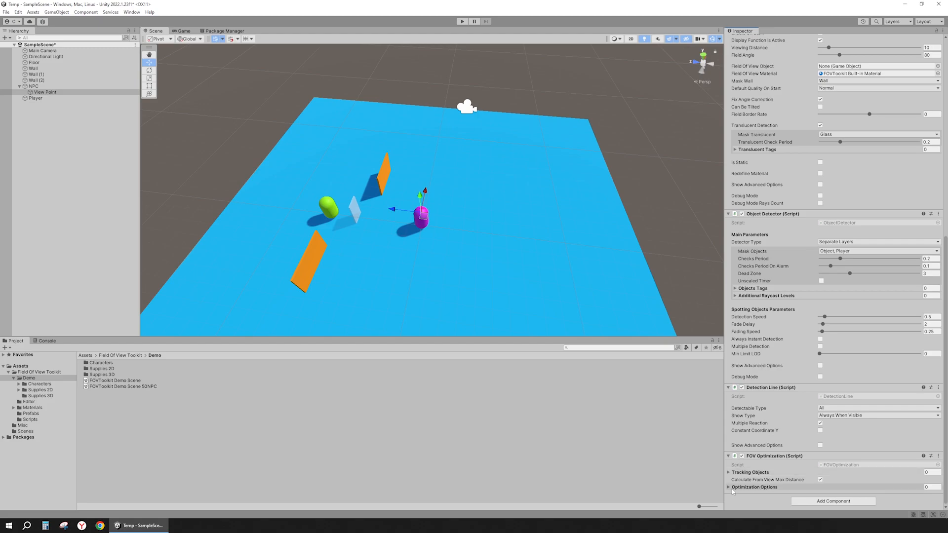
left_click(734, 488)
left_click(734, 472)
scroll(819, 477, "down", 2)
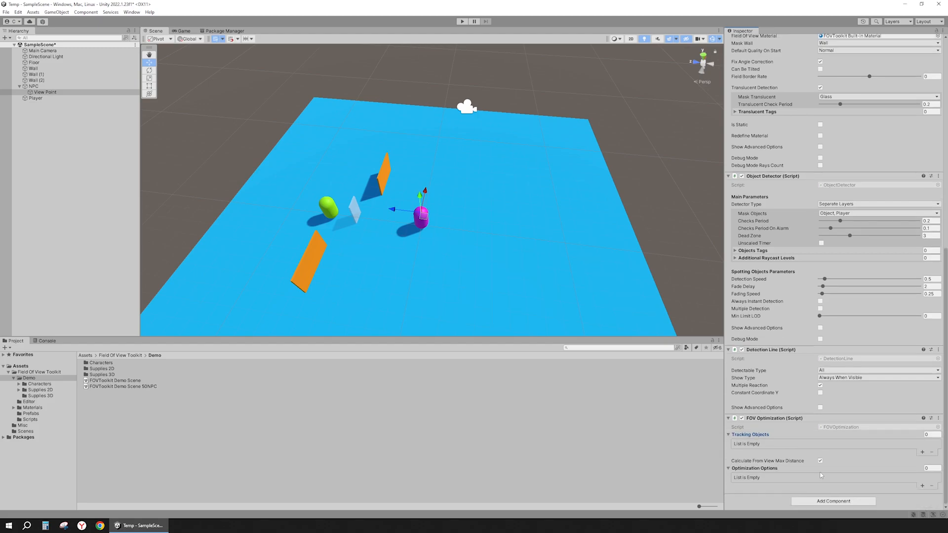
Create the Normal quality optimization settings for the FOV Optimization component and review the generated options.
right_click(829, 419)
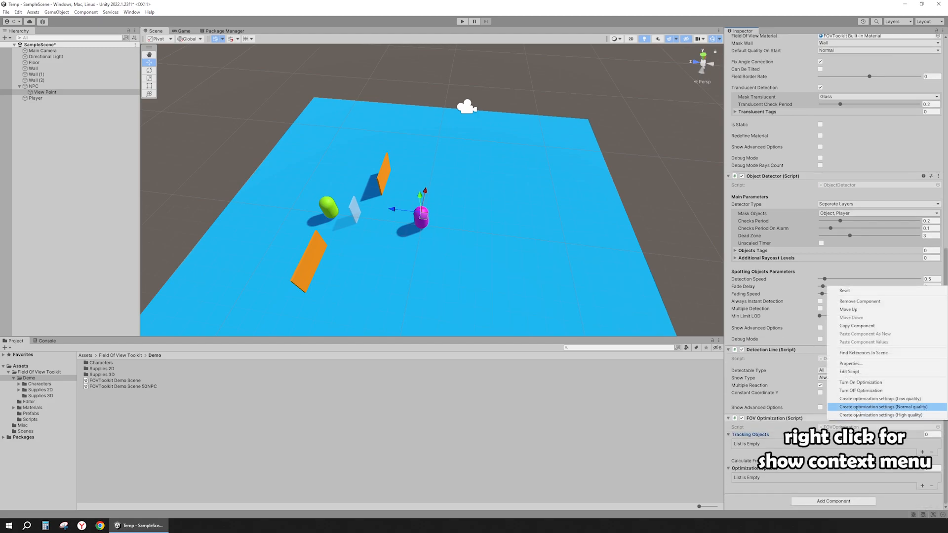
left_click(870, 407)
scroll(861, 354, "down", 5)
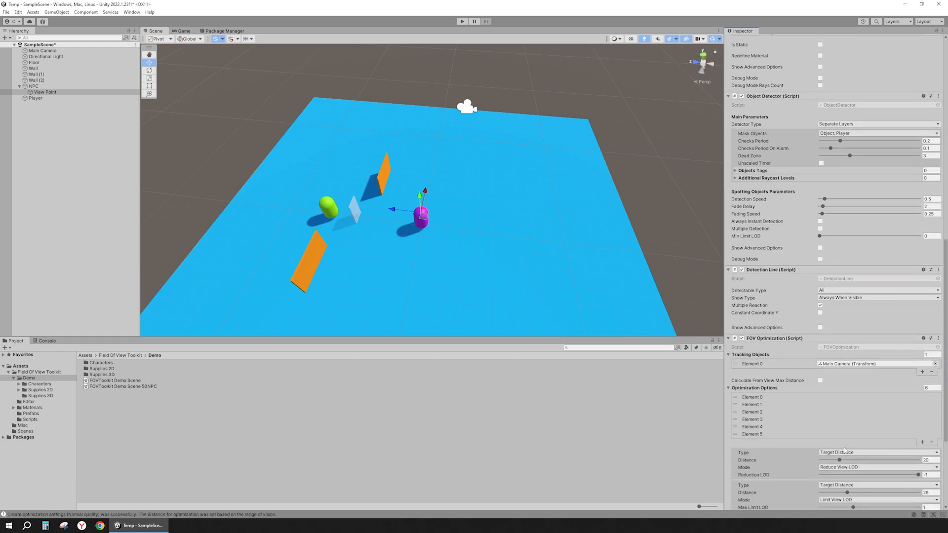
scroll(861, 354, "down", 3)
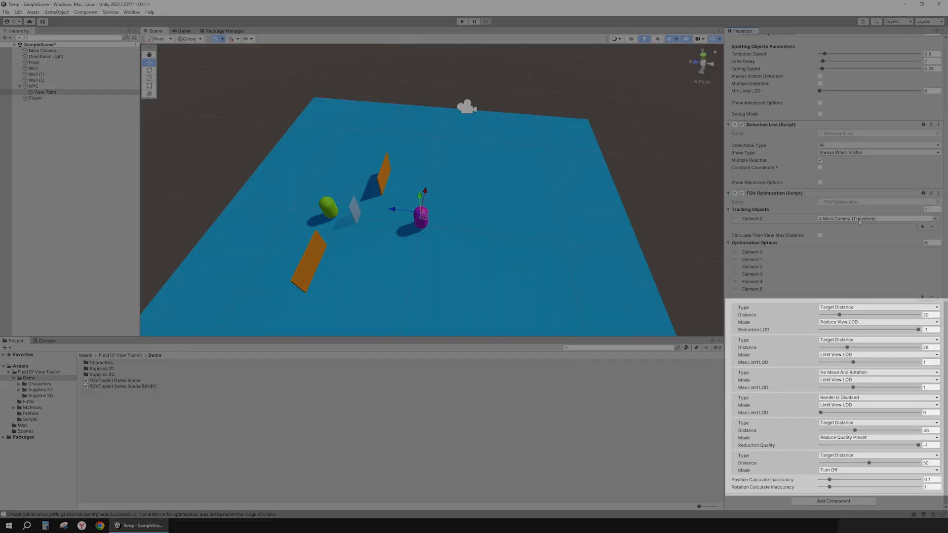